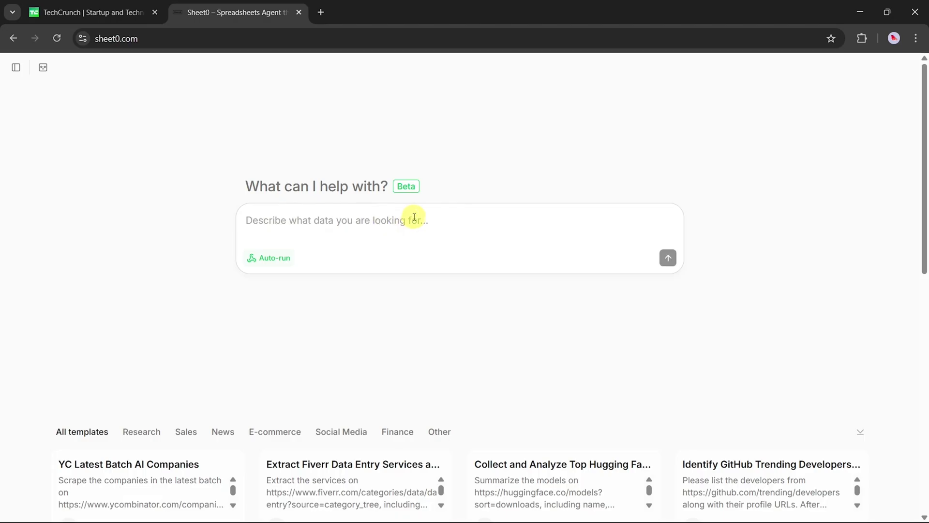
left_click(44, 68)
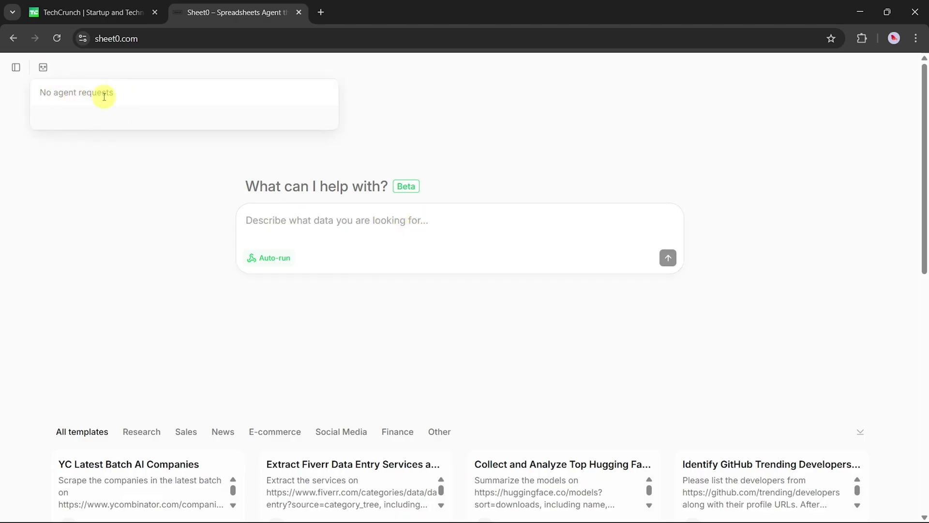
left_click(100, 216)
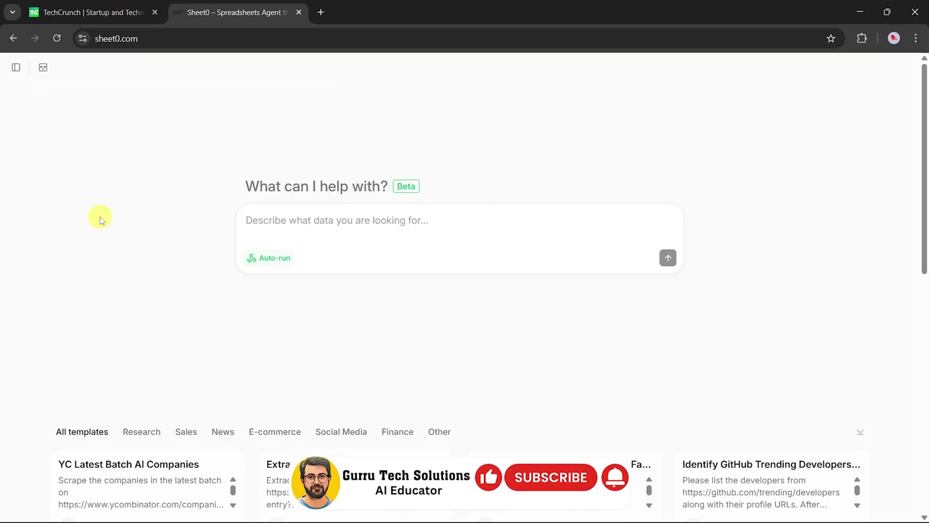
scroll(160, 312, "down", 3)
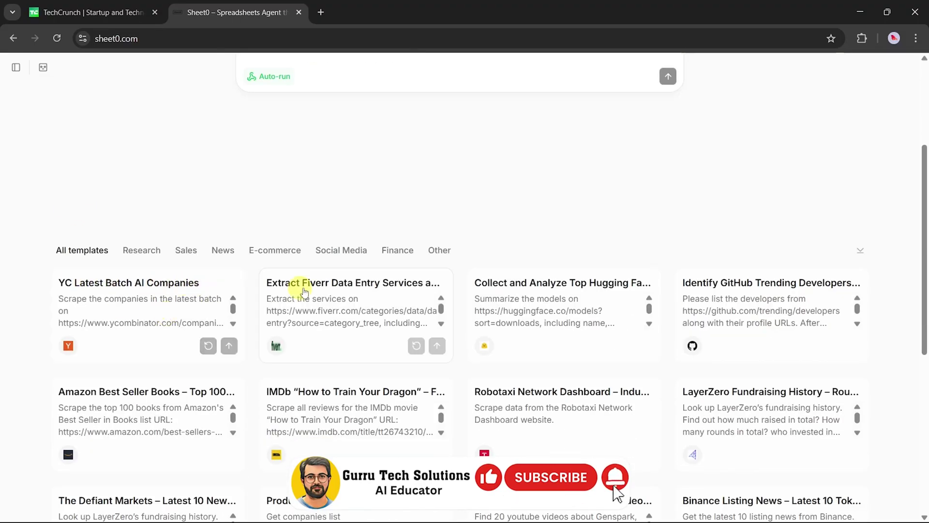
scroll(363, 367, "down", 1)
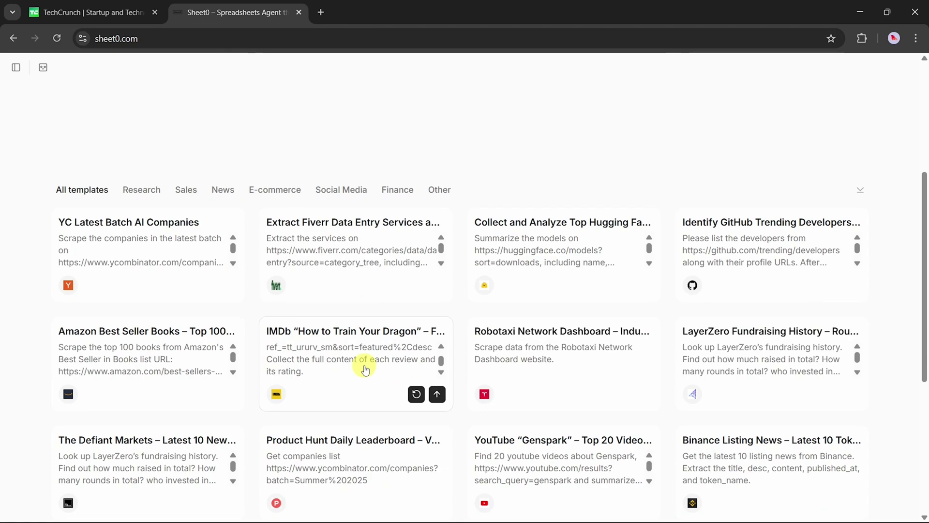
scroll(365, 369, "down", 3)
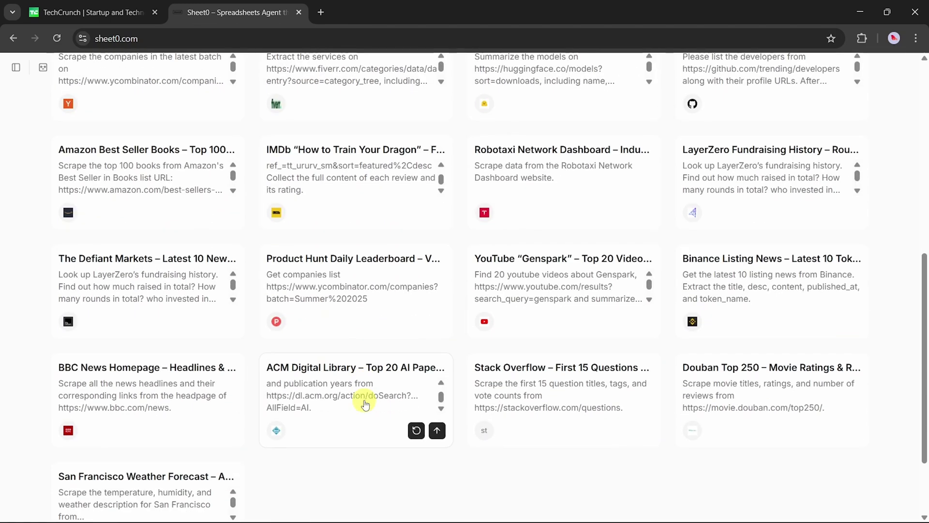
scroll(255, 435, "up", 7)
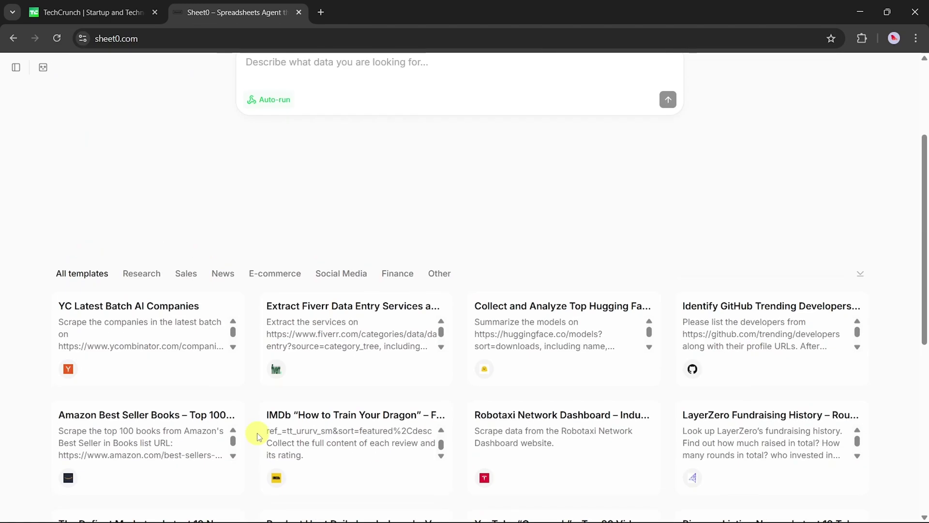
- Paste and run a request to scrape Amazon's top 100 best-selling books with title, ranking, price, reviews and description
left_click(379, 223)
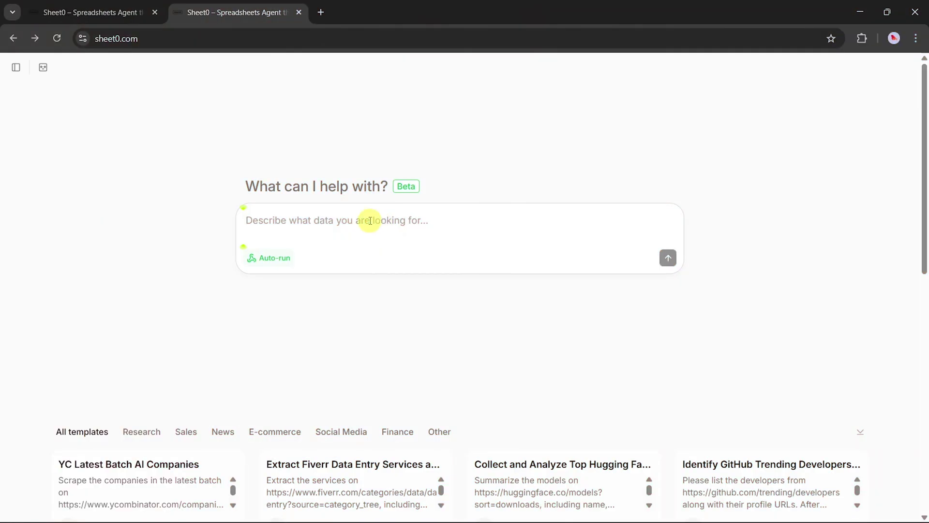
type("Scrape the top 100 books from Amazon's Best Seller in Books list URL: https://www.amazon.com/best-sellers-books-Amazon/zgbs/books/ref=zg_bs_nav_books_0 For each book, get the title, ranking, price, number of reviews, and the description from the book’s main page.")
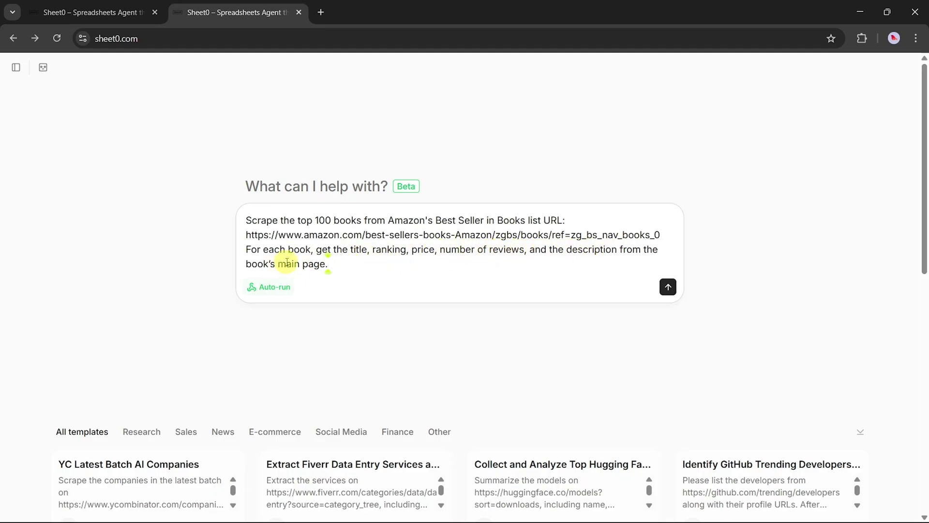
left_click(668, 289)
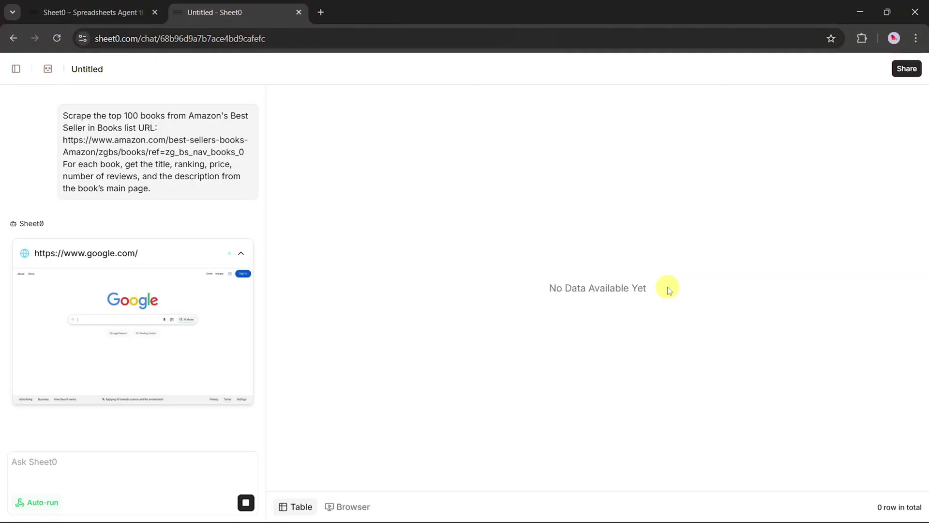
- Scroll through the chat to follow the agent filling the Amazon Best Sellers Books table
scroll(168, 152, "up", 2)
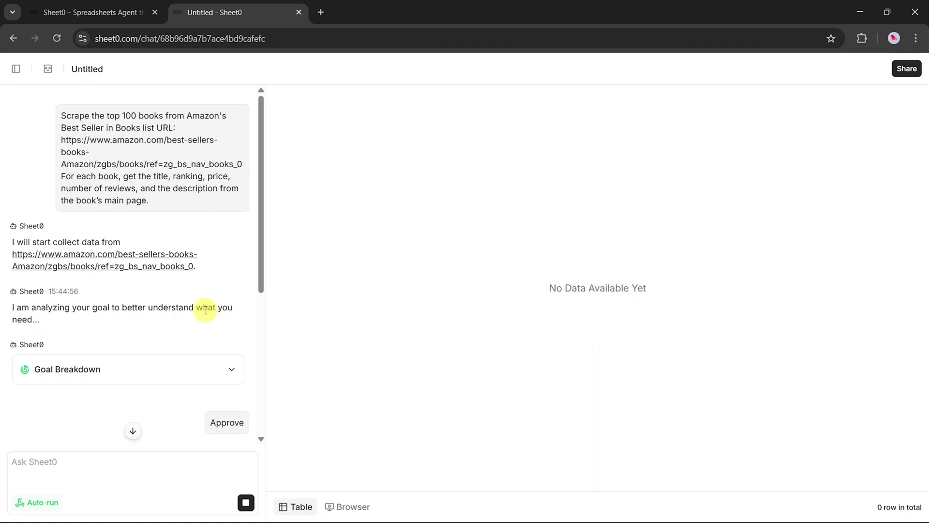
scroll(90, 307, "down", 3)
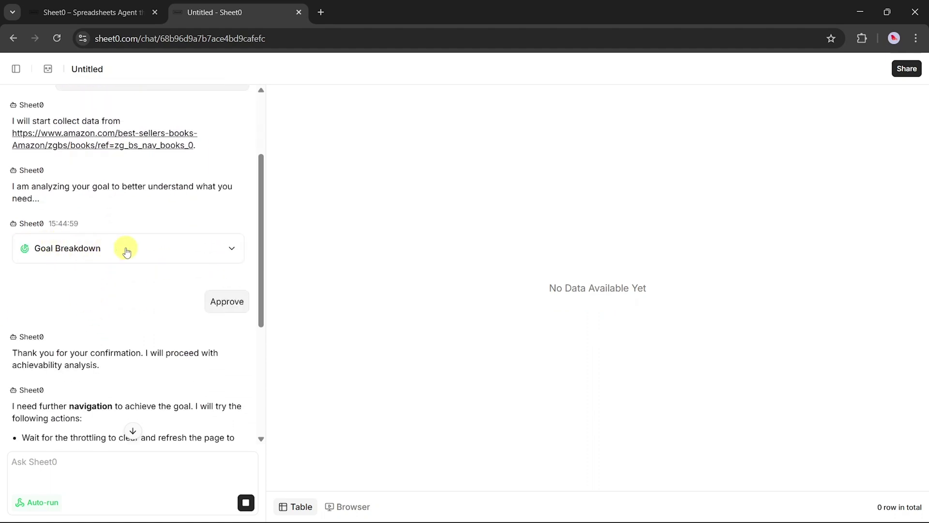
scroll(103, 274, "down", 2)
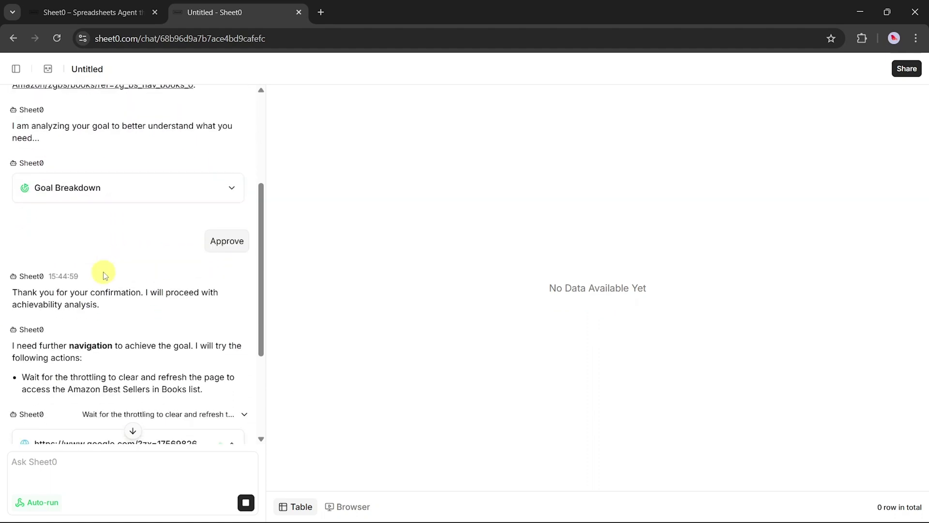
scroll(103, 273, "down", 2)
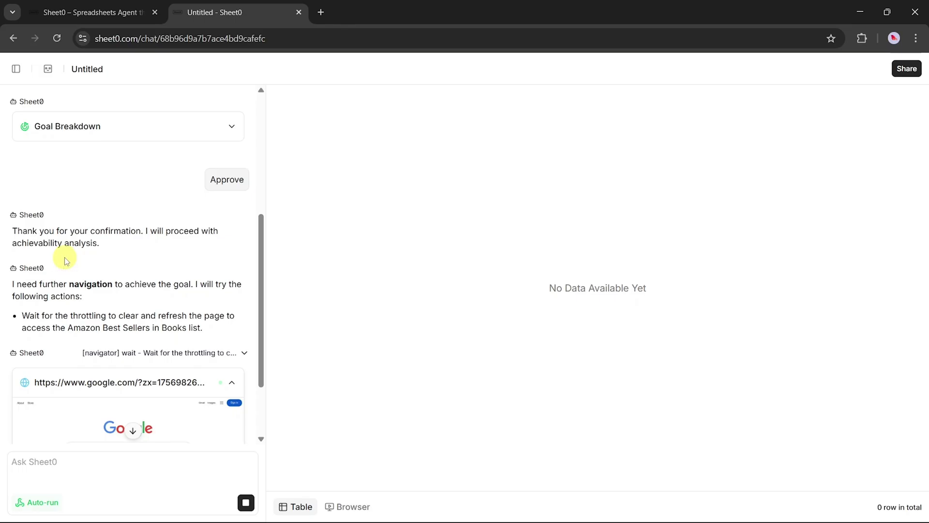
scroll(93, 255, "down", 2)
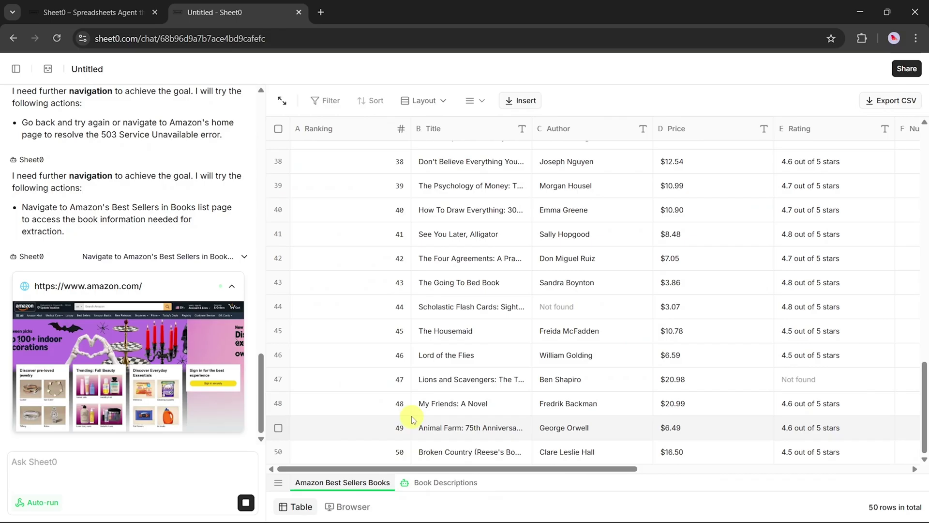
- Scroll the chat and pan the table sideways to review the 50 scraped book rows
scroll(376, 321, "up", 15)
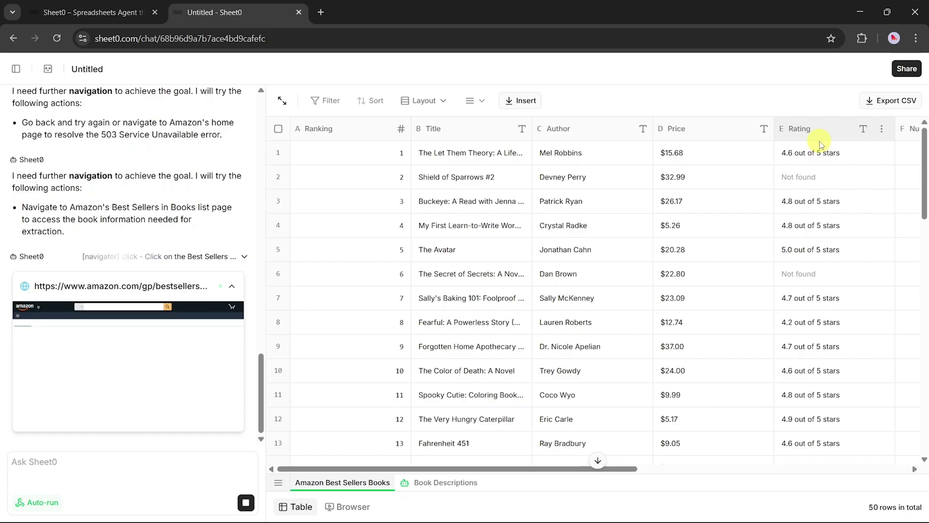
left_click_drag(587, 467, 755, 474)
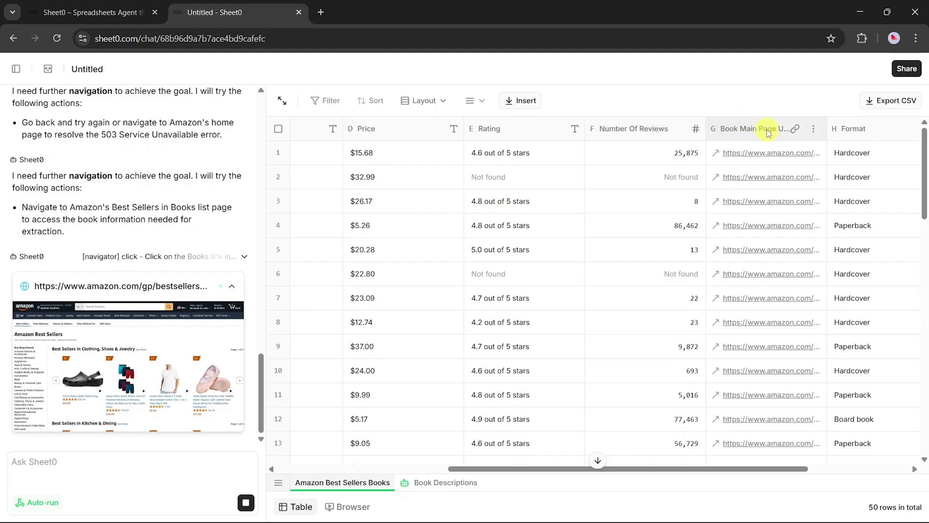
left_click_drag(674, 471, 787, 469)
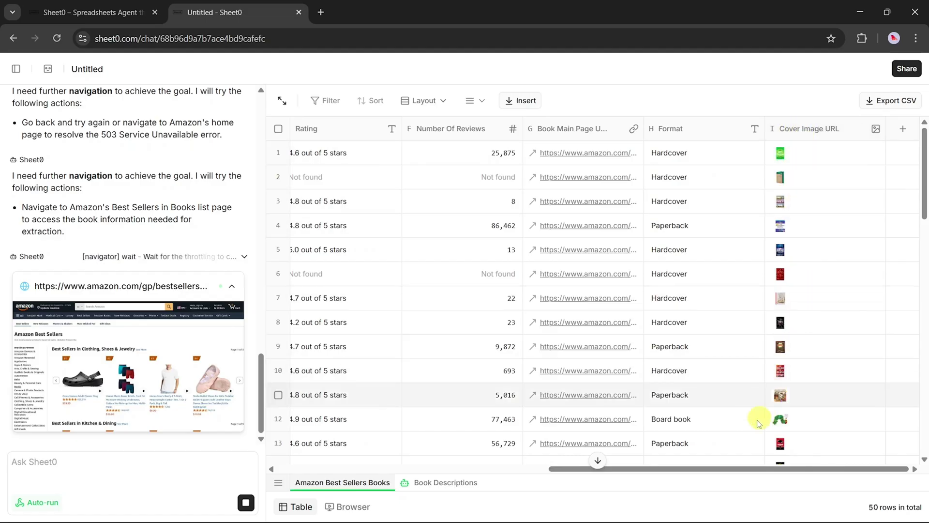
left_click_drag(689, 475, 348, 484)
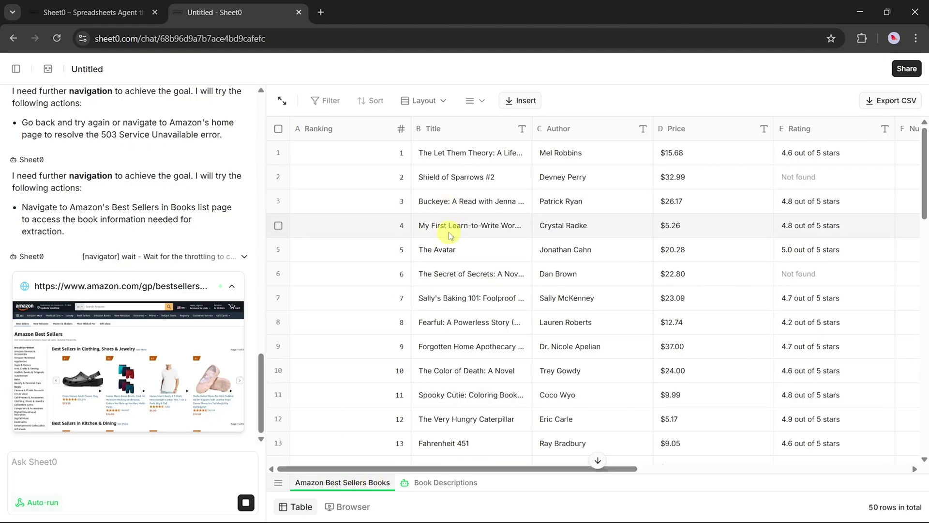
scroll(448, 232, "down", 4)
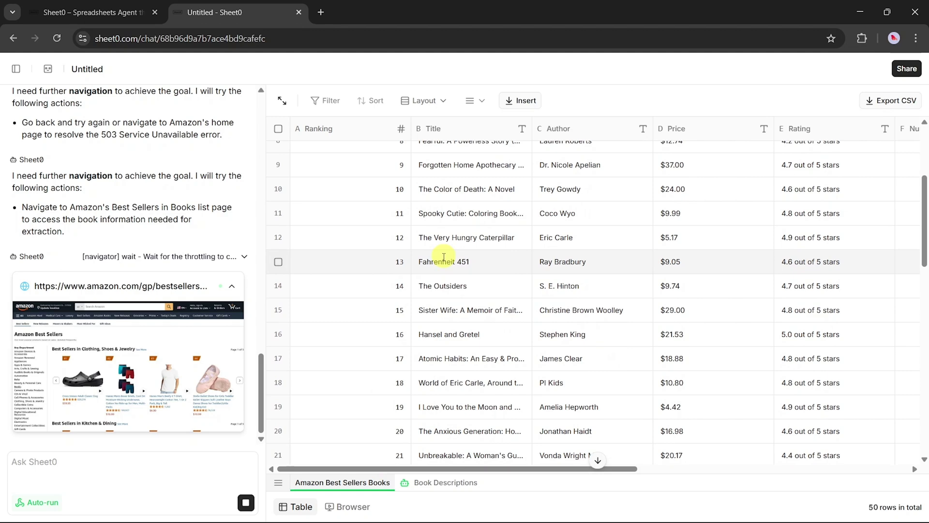
scroll(443, 257, "down", 4)
scroll(443, 268, "down", 5)
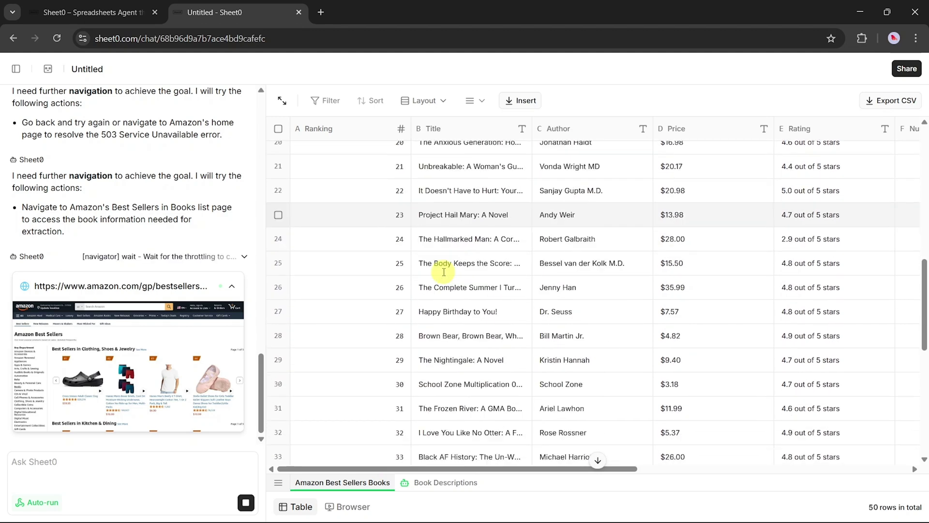
- Set the book table's row height to Tall, leaving the column width at Narrow
left_click(430, 112)
left_click(424, 156)
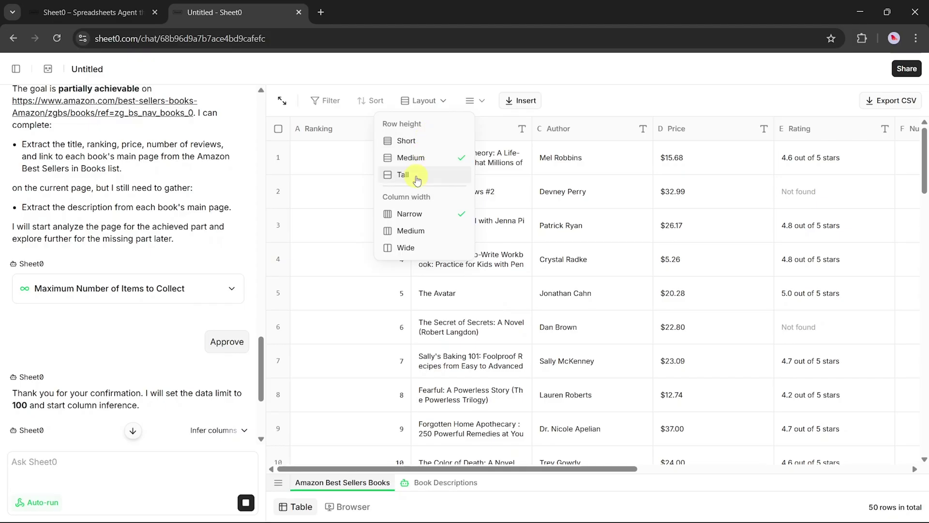
left_click(415, 177)
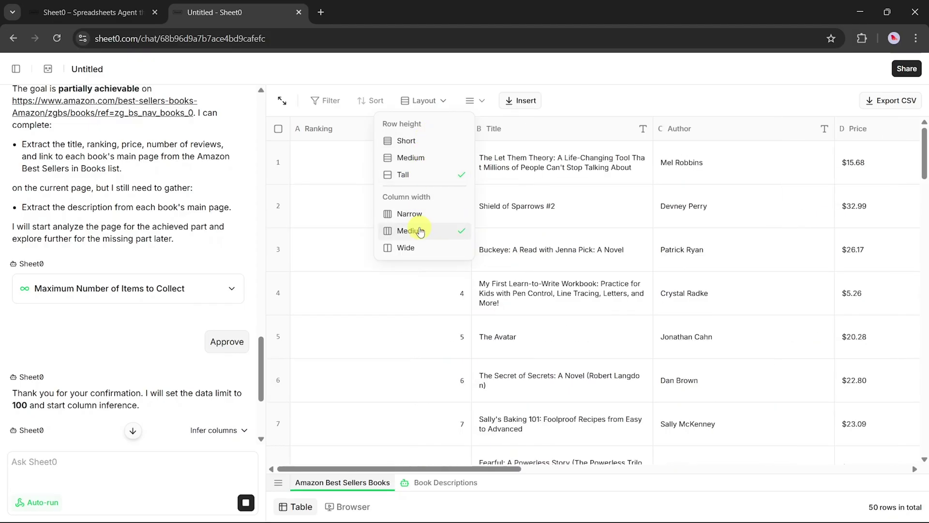
left_click(409, 248)
left_click(409, 213)
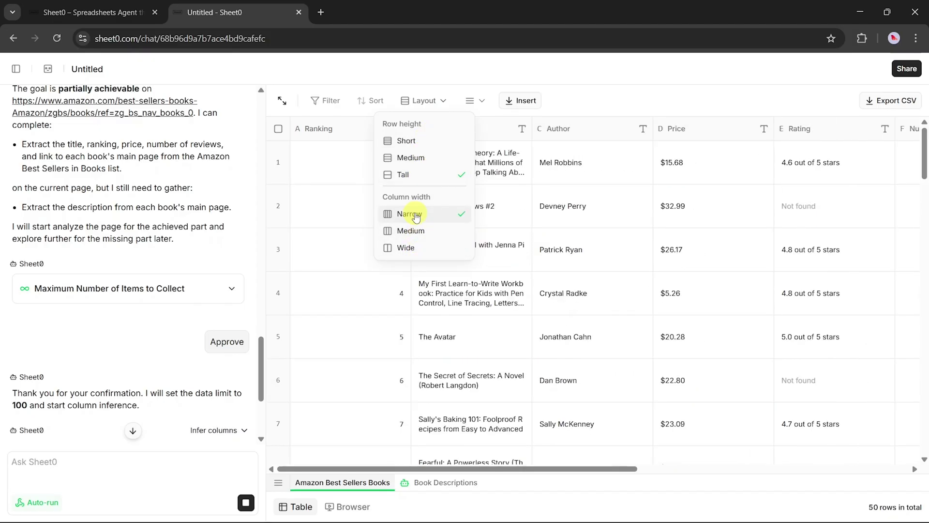
left_click(394, 141)
- Collapse the chat panel so the book table fills the whole window
left_click(517, 101)
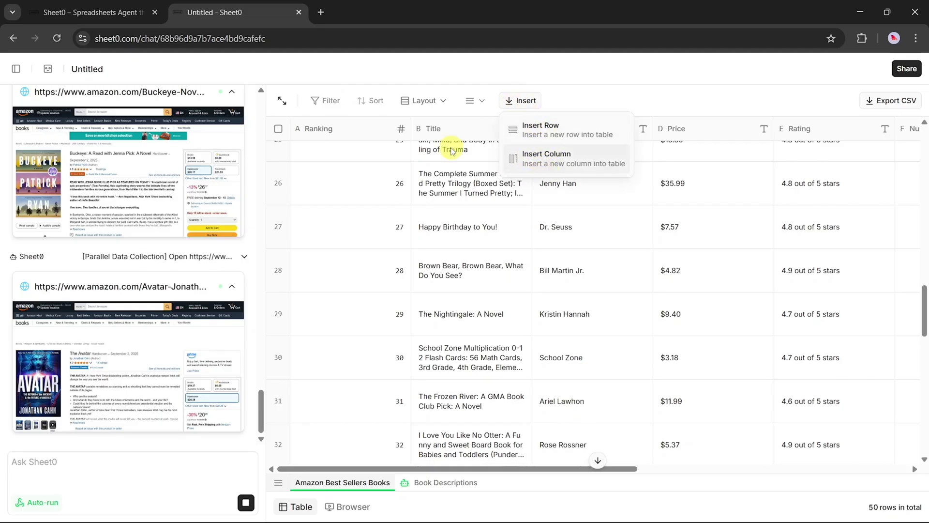
left_click(282, 101)
left_click(281, 101)
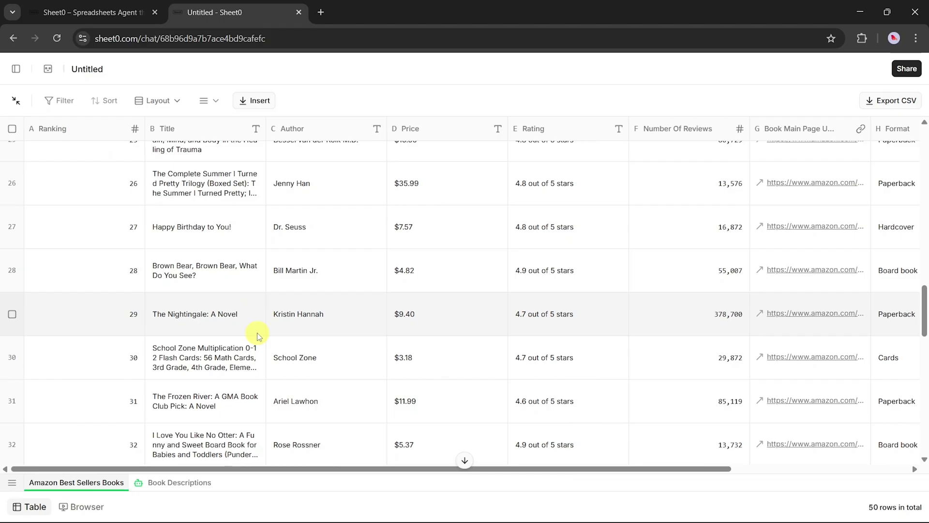
- Turn on Anyone-with-the-link access for the book table and copy its share link
left_click(903, 73)
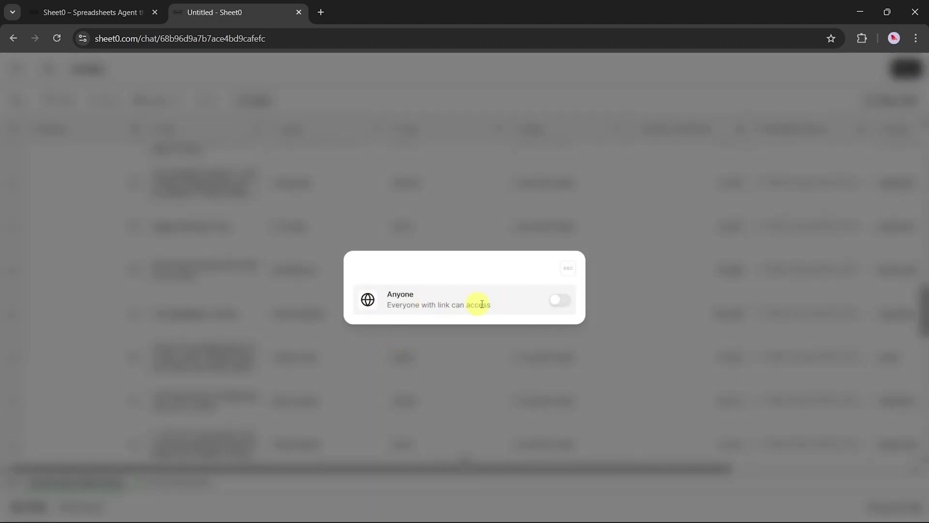
left_click(559, 300)
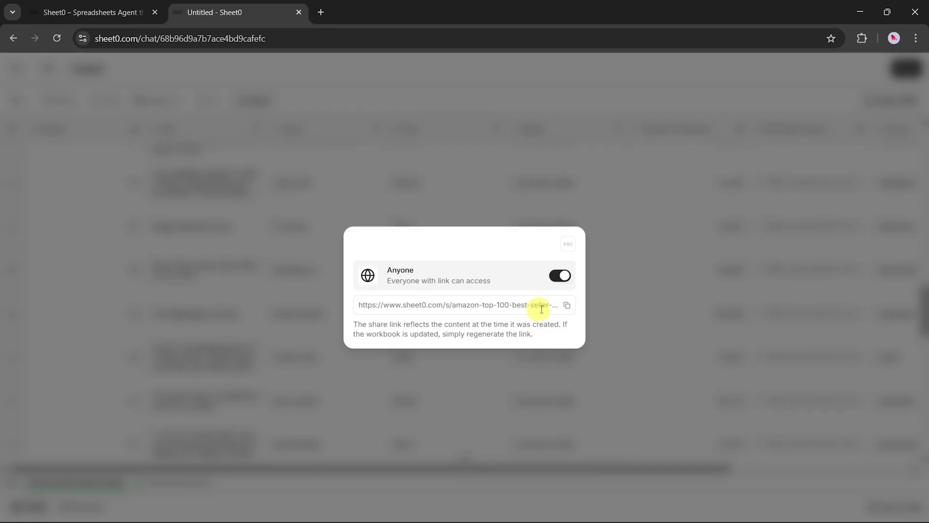
left_click(568, 307)
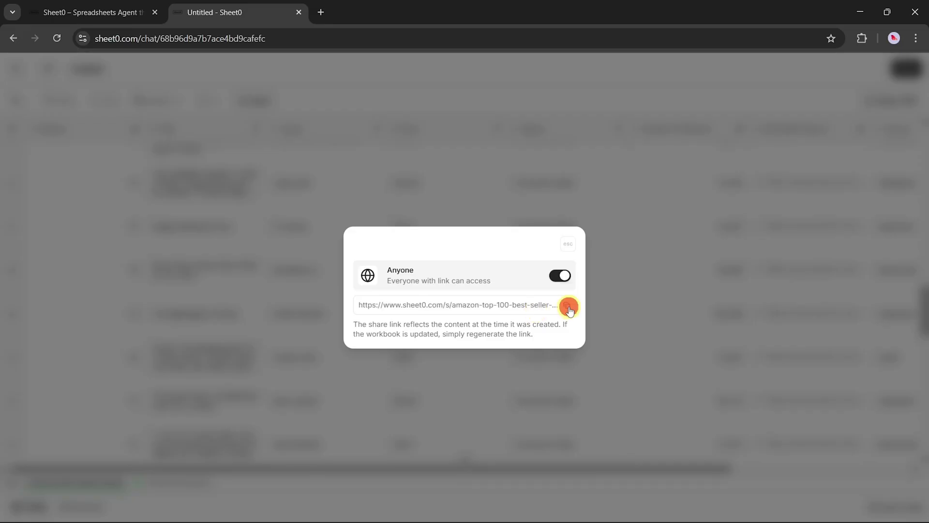
left_click(568, 244)
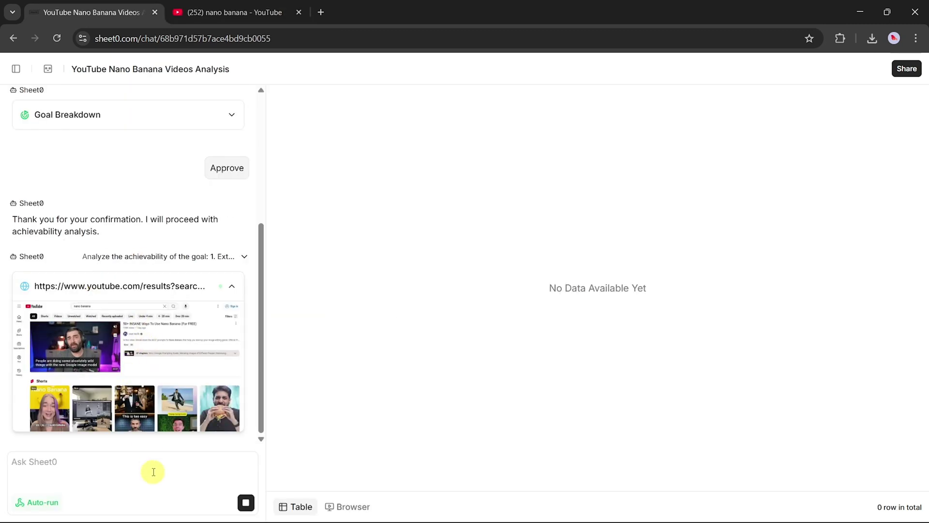
- Expand the Goal Breakdown, then hide the agent panel to widen the Nano Banana Videos table
left_click(232, 116)
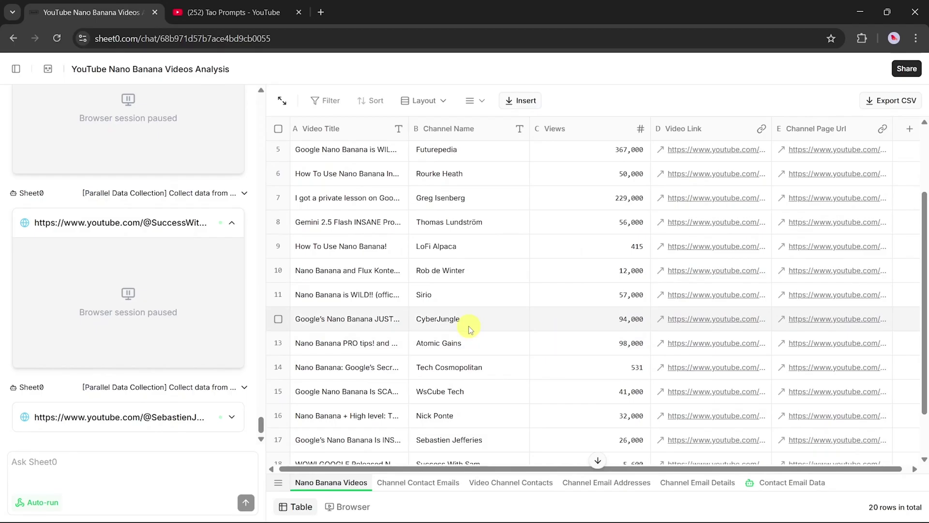
scroll(469, 326, "up", 2)
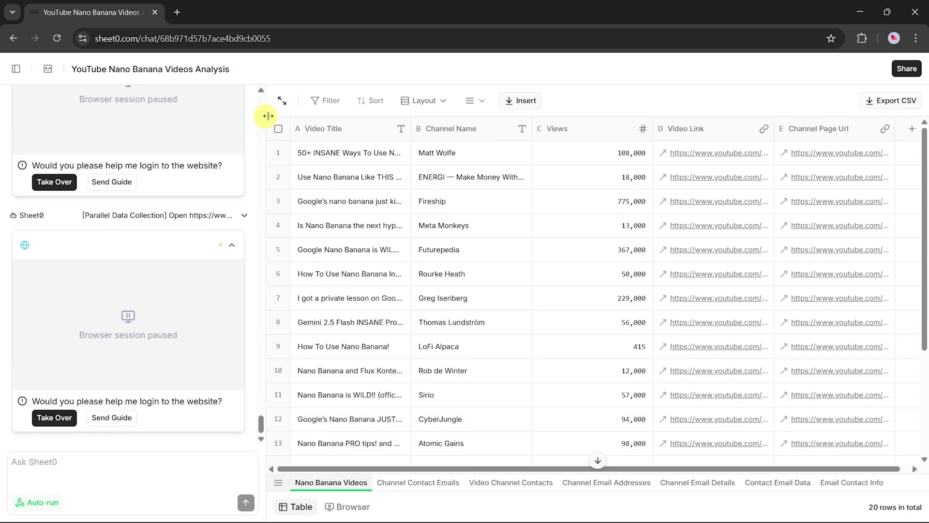
left_click(280, 101)
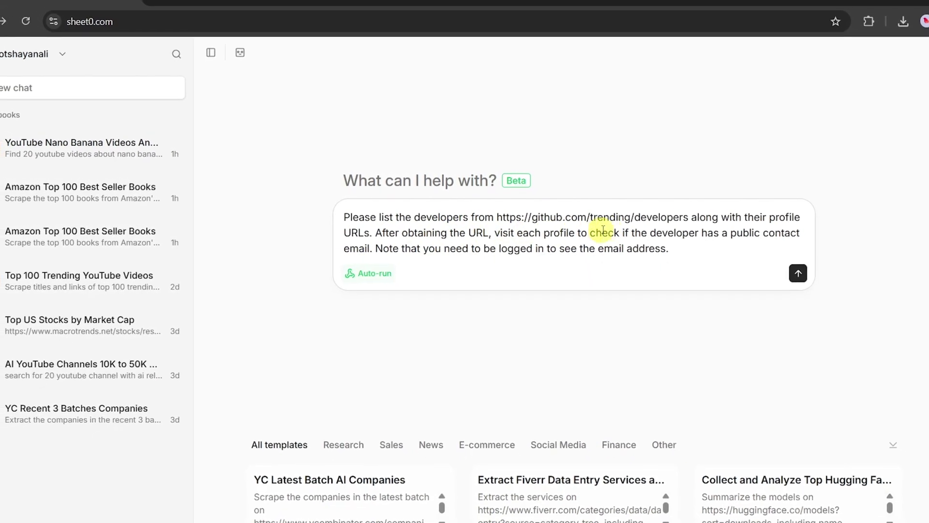
- Send the GitHub trending developers request to the agent
left_click(774, 277)
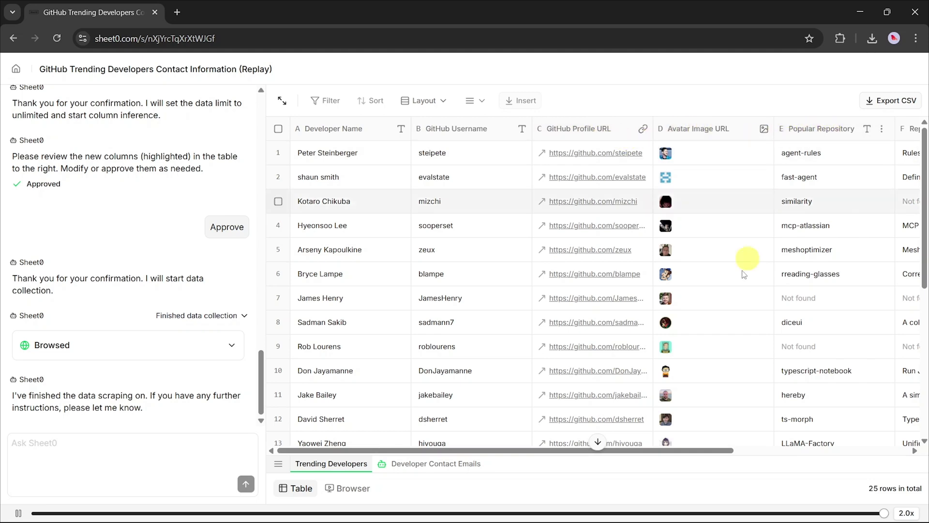
- Switch to the Developer Contact Emails sheet, look across its columns, and export it as CSV
left_click_drag(670, 449, 871, 451)
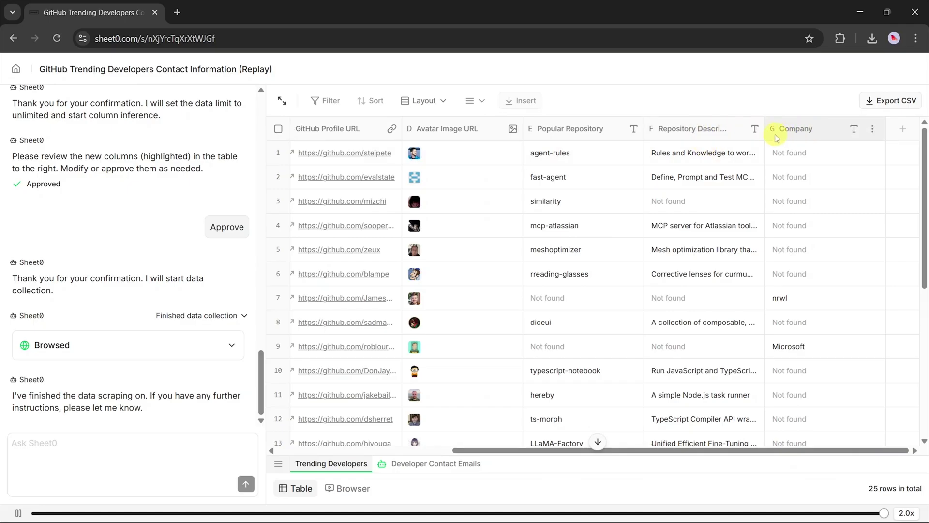
left_click(426, 463)
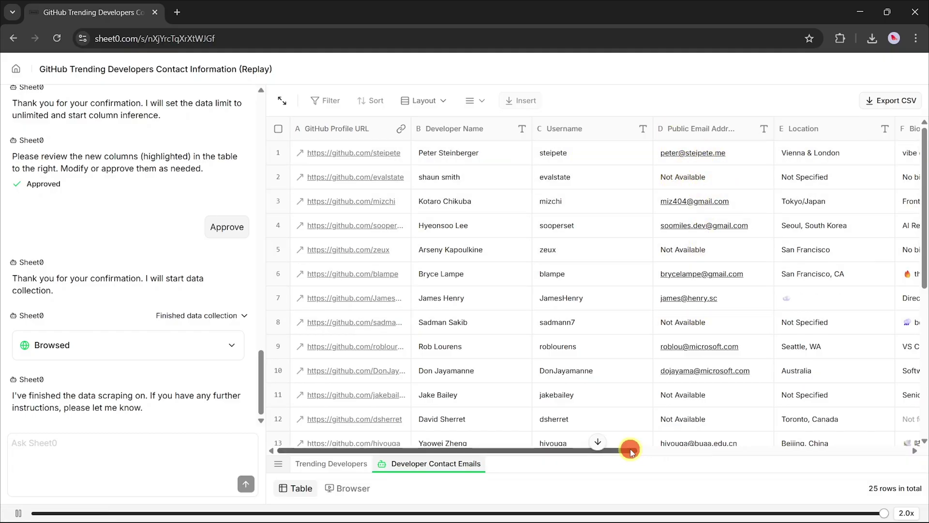
left_click_drag(629, 450, 883, 450)
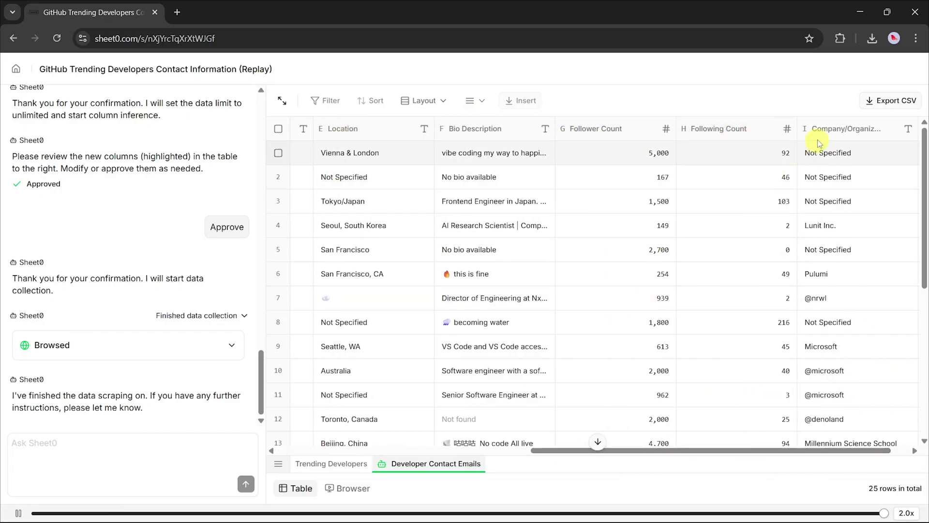
left_click_drag(686, 451, 438, 443)
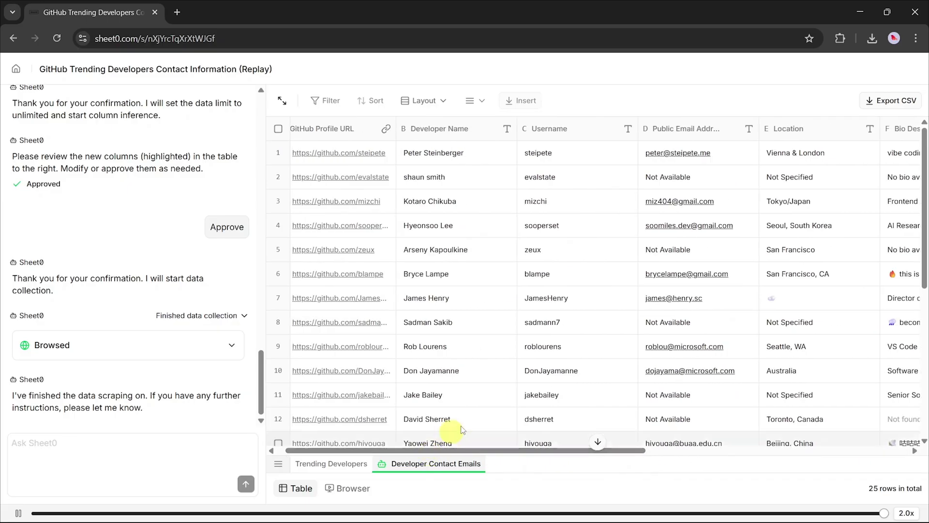
left_click(886, 100)
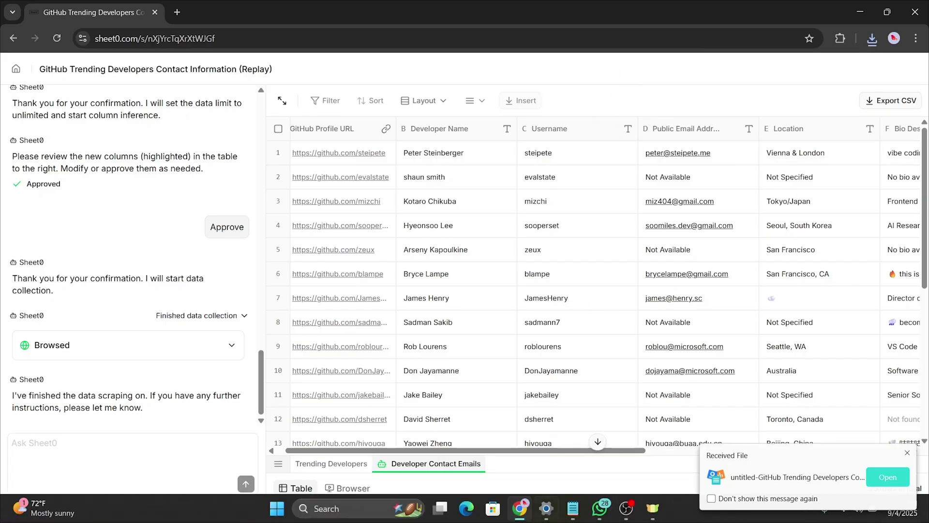
left_click(627, 509)
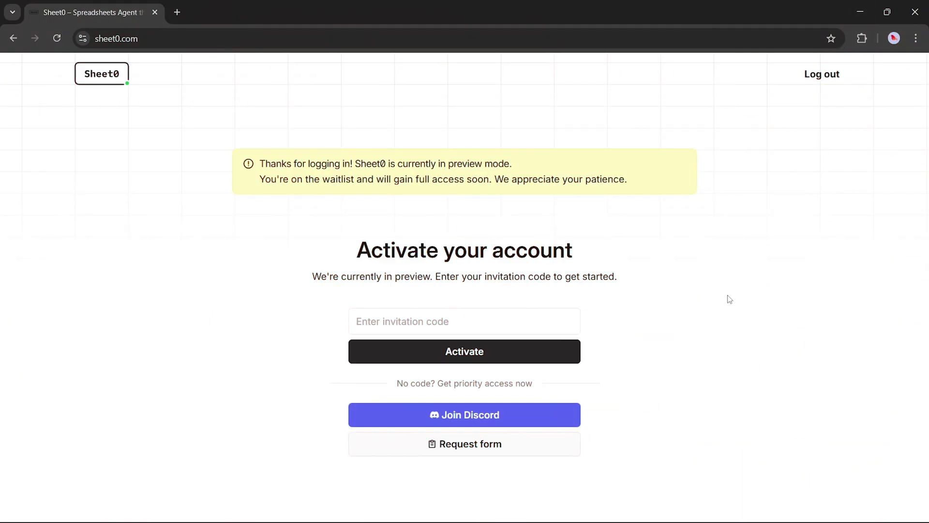